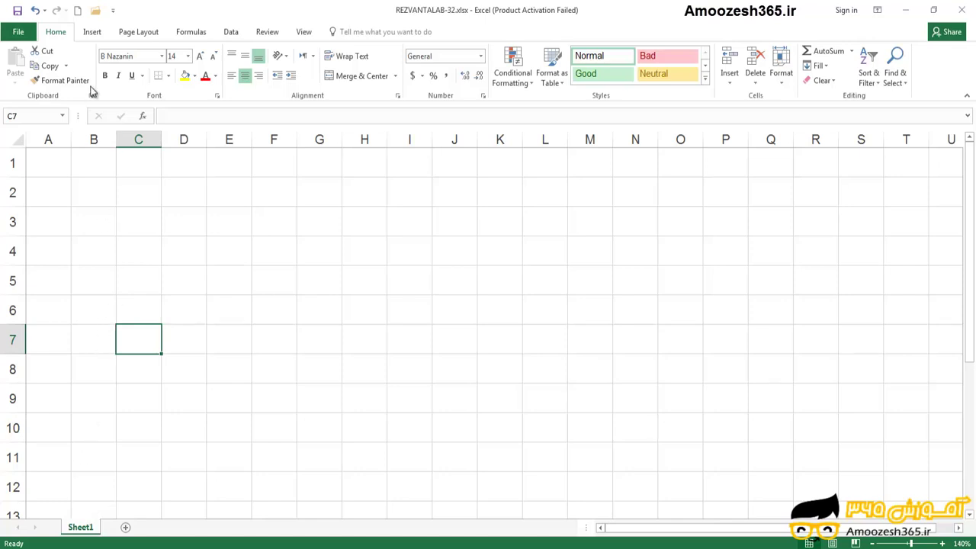
Step: Browse the Statistical function category to locate the COUNT function without inserting it
left_click(190, 32)
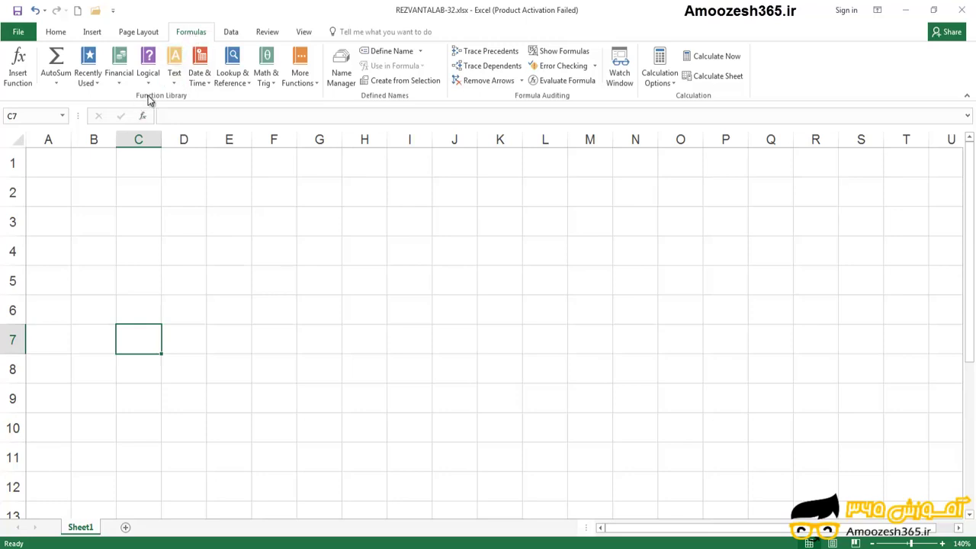
left_click(309, 79)
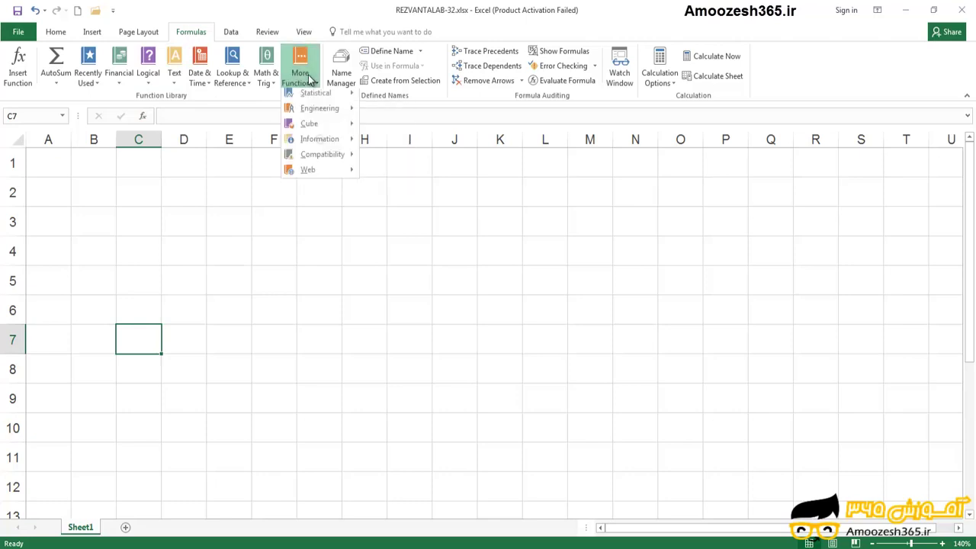
mouse_move(302, 103)
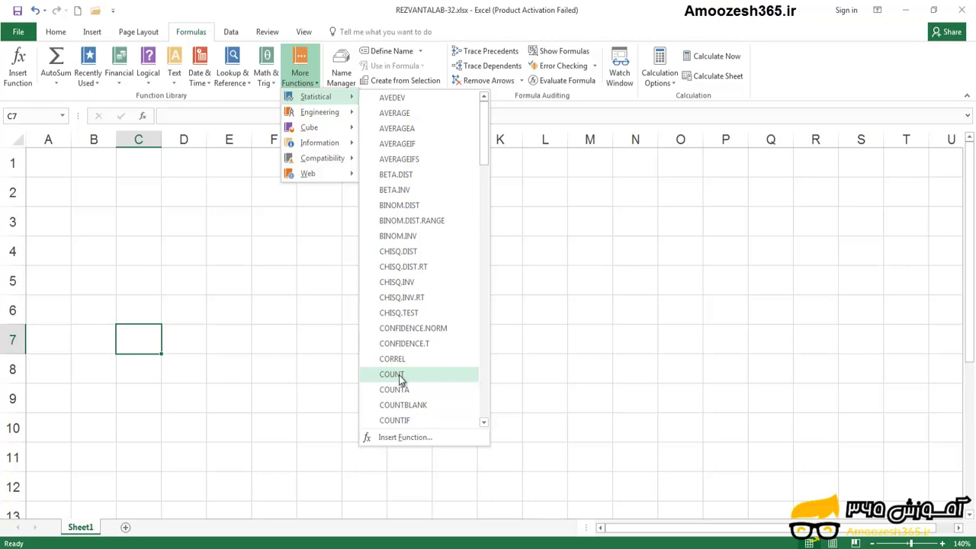
key("Escape")
key("Escape")
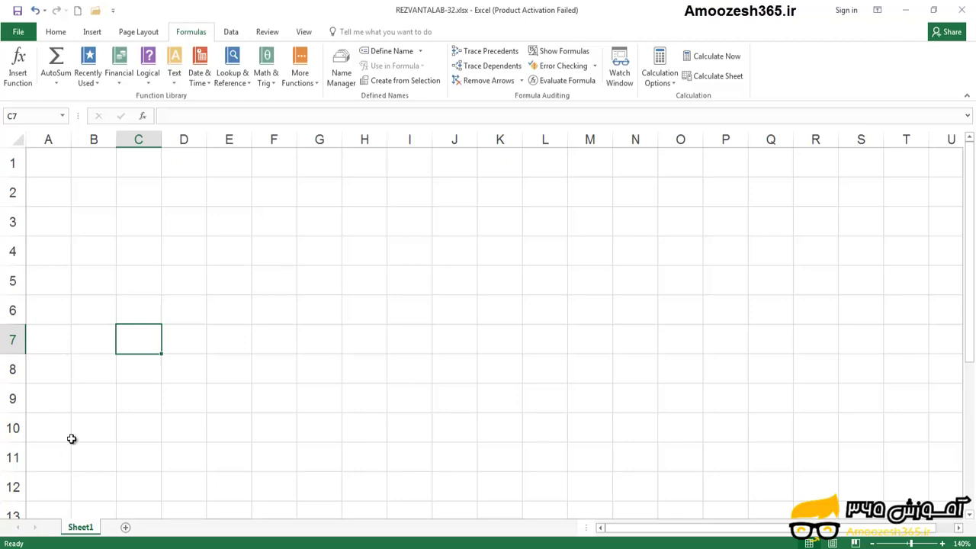
Step: Enter the numbers 1, 3, 5, 7 and 9 in cells B1, B3, B5, B7 and B9, leaving the cells between them empty
left_click(99, 162)
type("1")
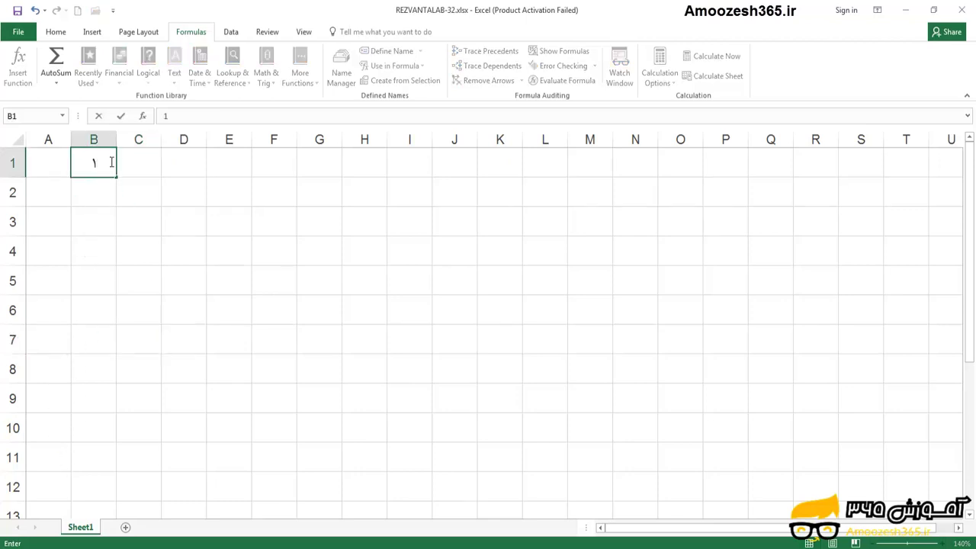
key("Return")
key("Return")
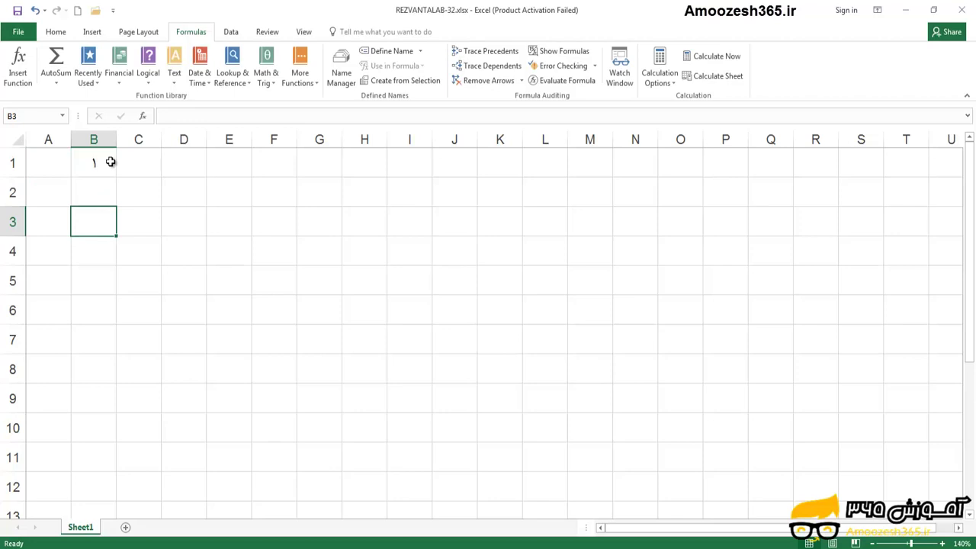
type("3")
key("Return")
key("Return")
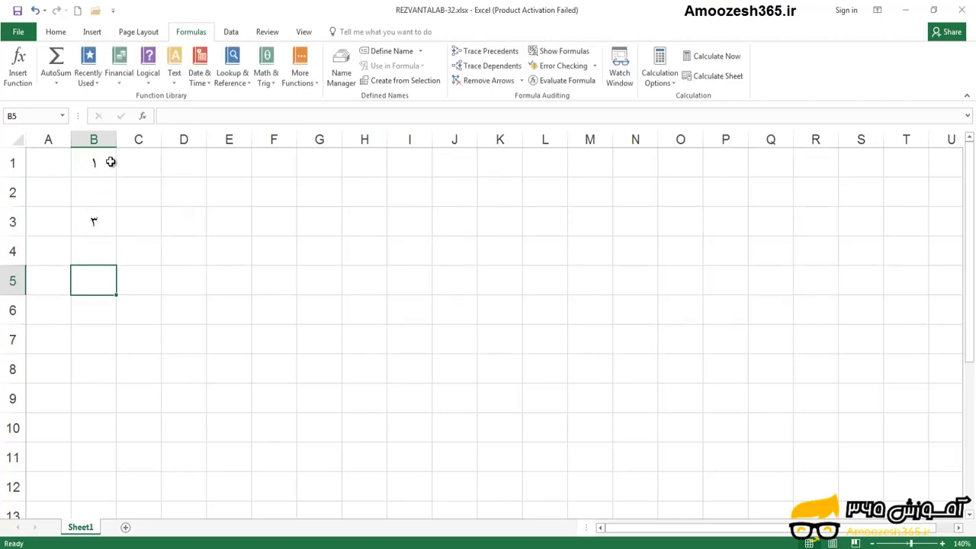
type("5")
key("Return")
key("Return")
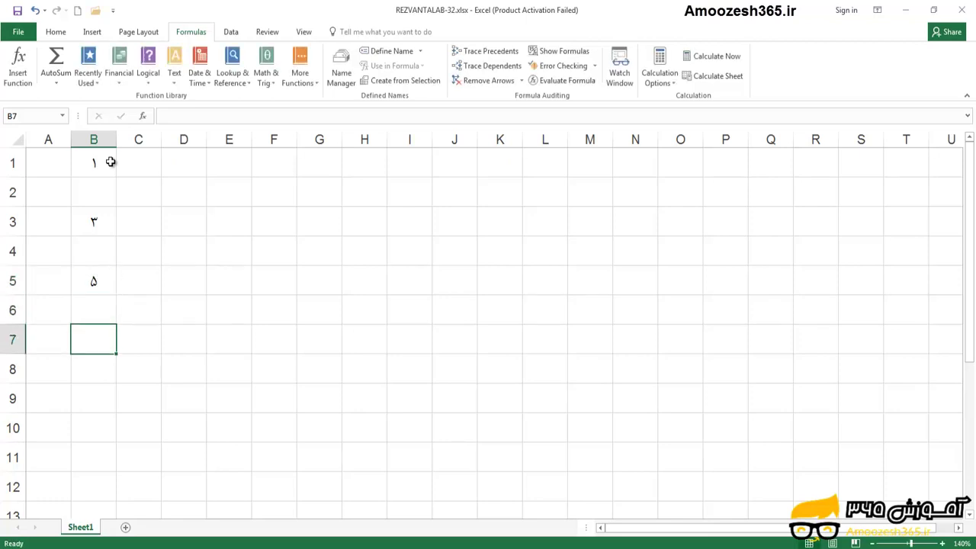
type("7")
key("Return")
key("Return")
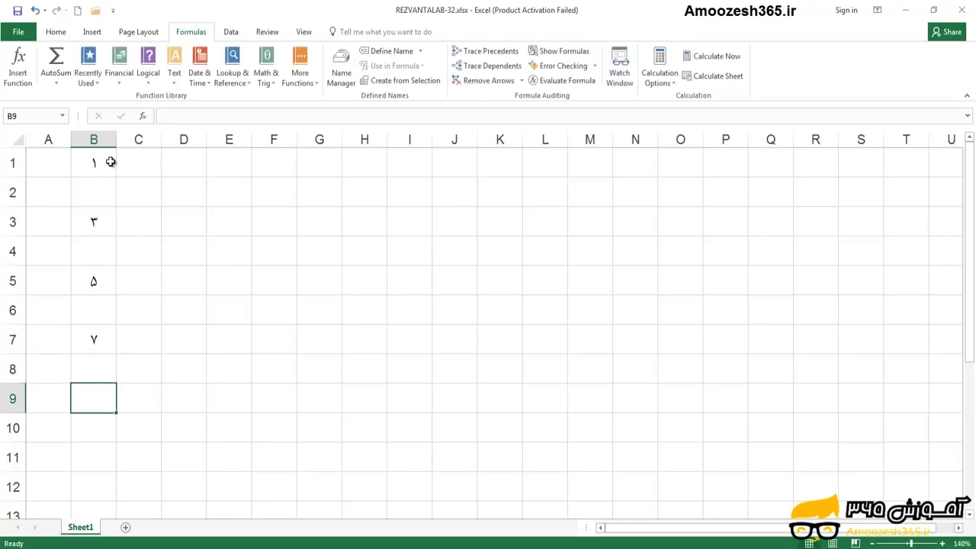
type("9")
key("Return")
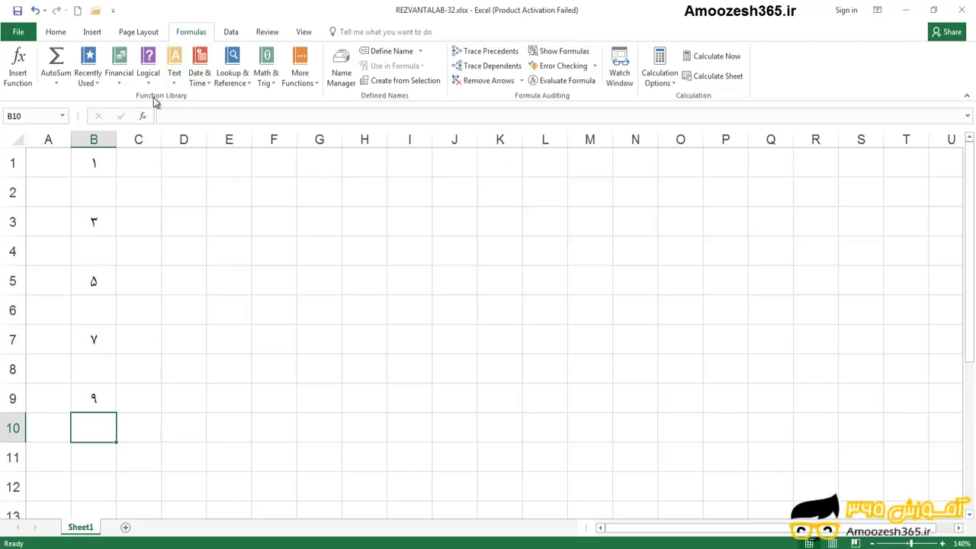
Step: Read the description of the COUNT function among the statistical functions and return to cell B10
left_click(300, 81)
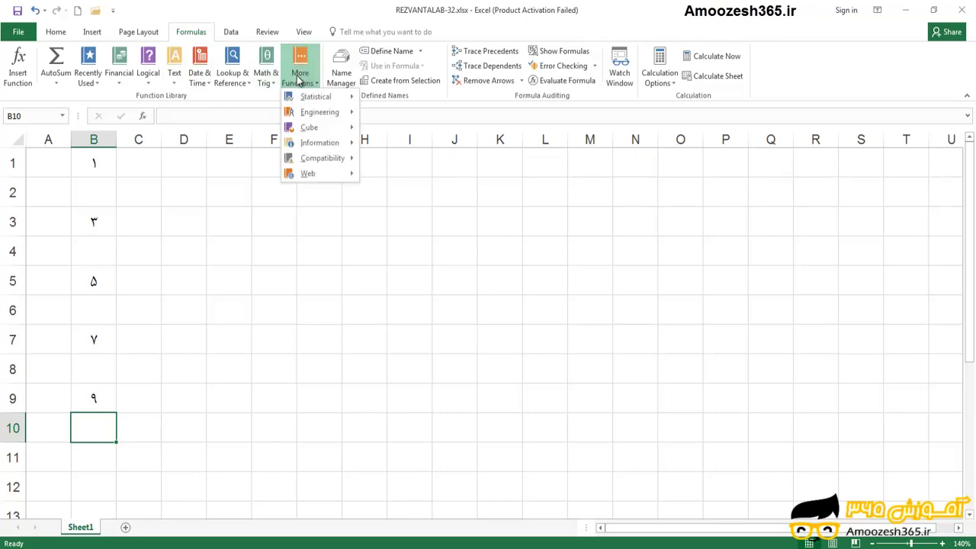
mouse_move(301, 100)
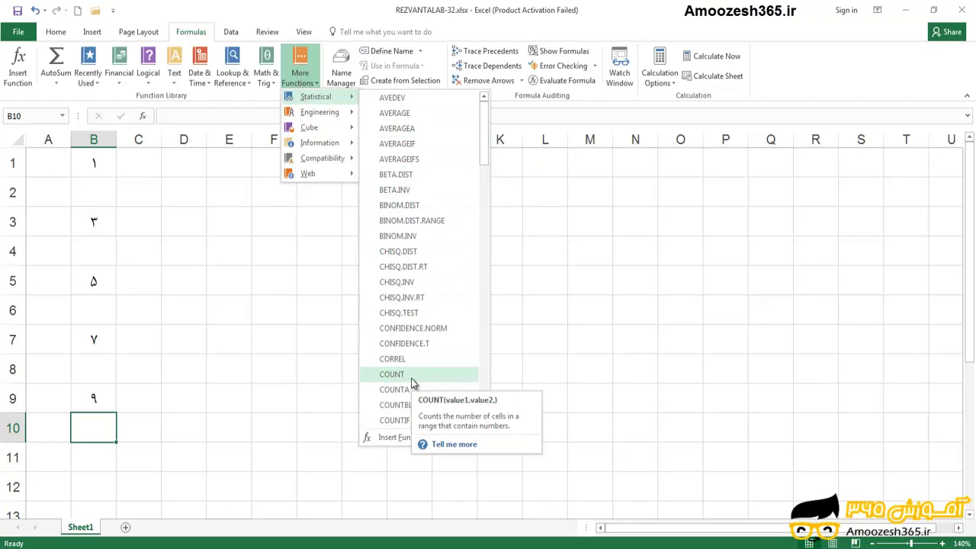
left_click(94, 426)
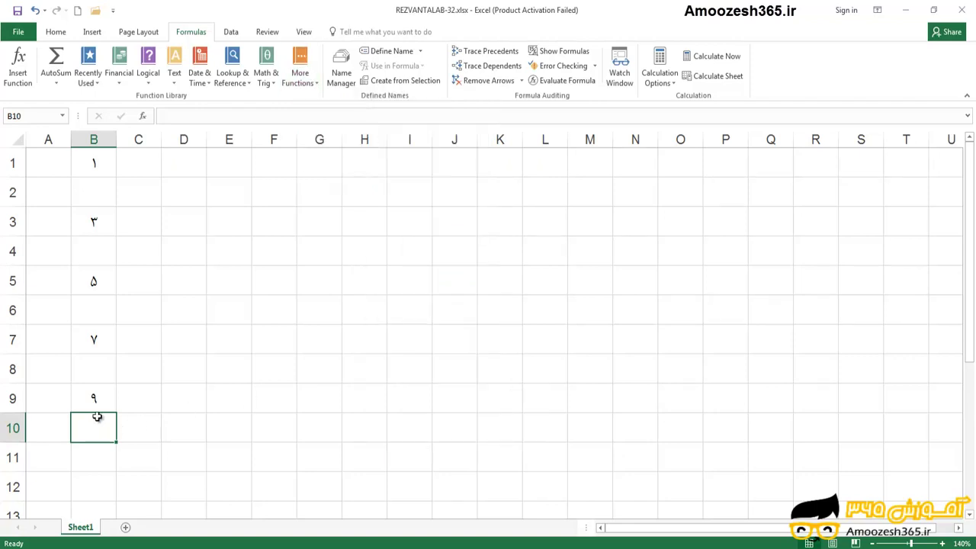
Step: Enter a COUNT formula over the range B1:B9 in cell B10
type("=")
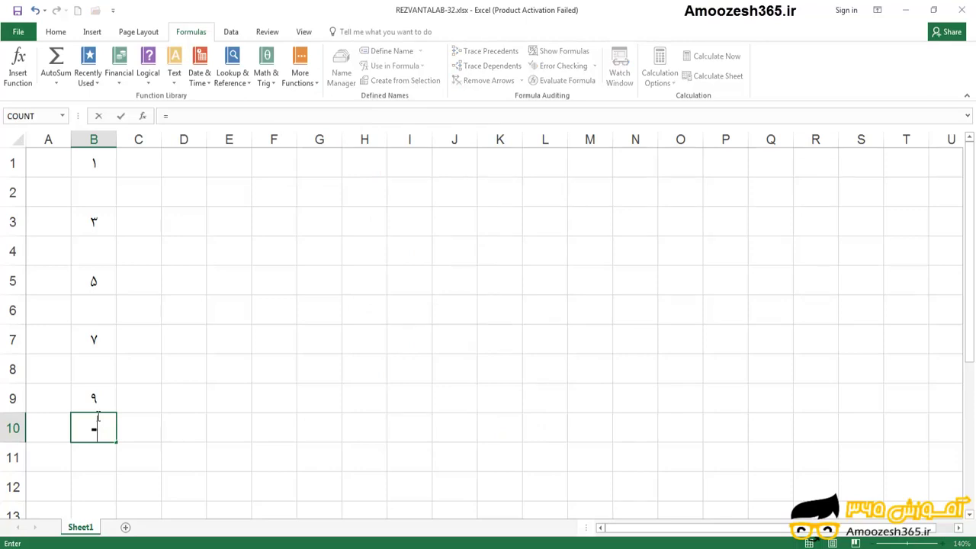
type("CO")
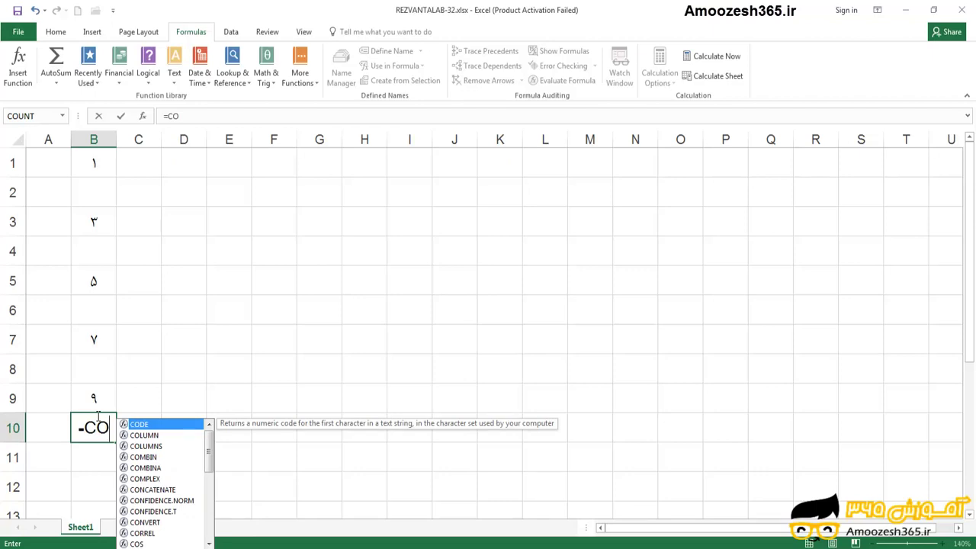
type("U")
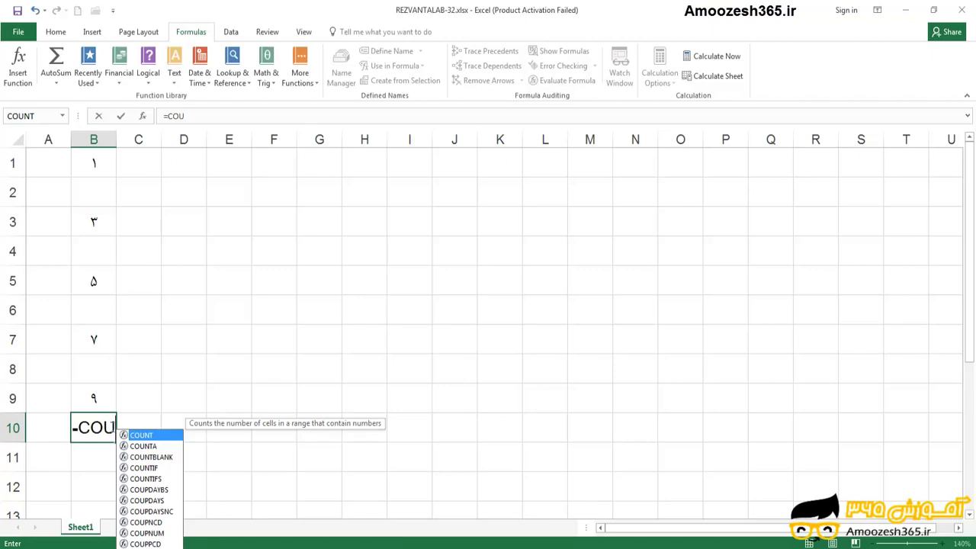
double_click(123, 440)
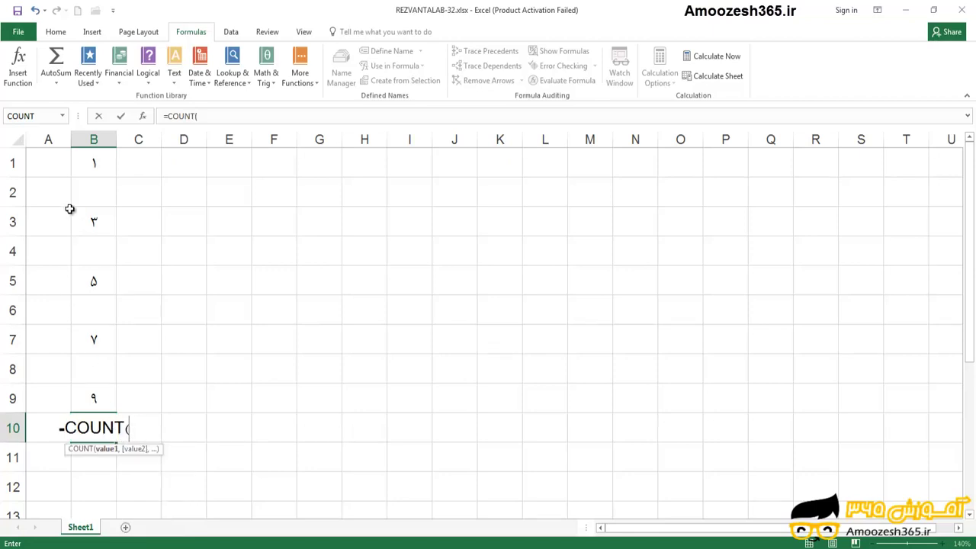
left_click_drag(94, 163, 93, 399)
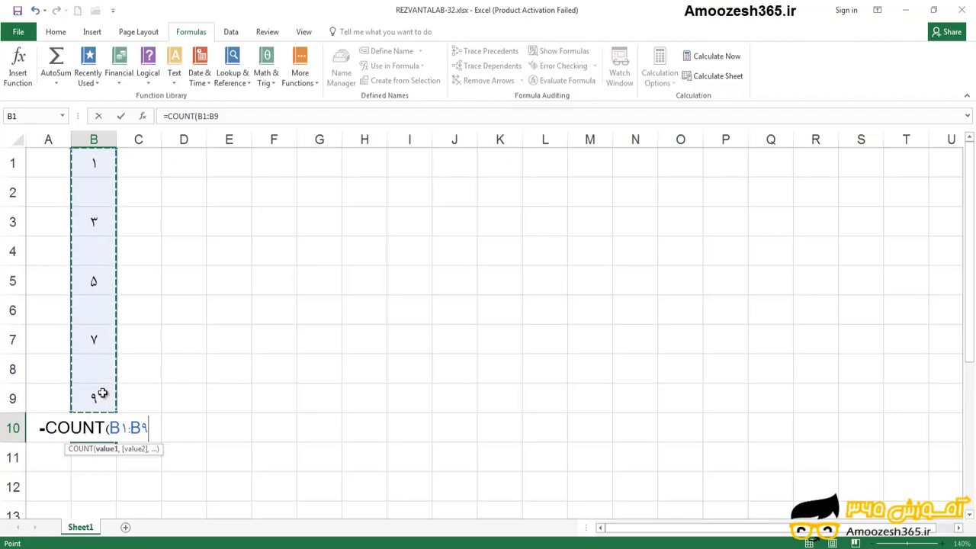
key("Return")
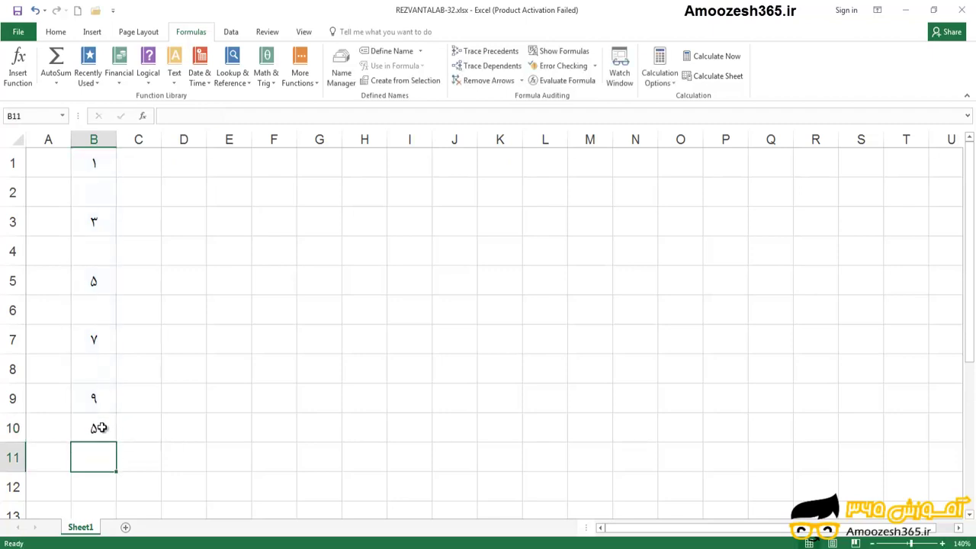
Step: Fill the formula cell B10 with yellow and select the counted range B1:B9 for review
left_click(95, 427)
left_click(55, 34)
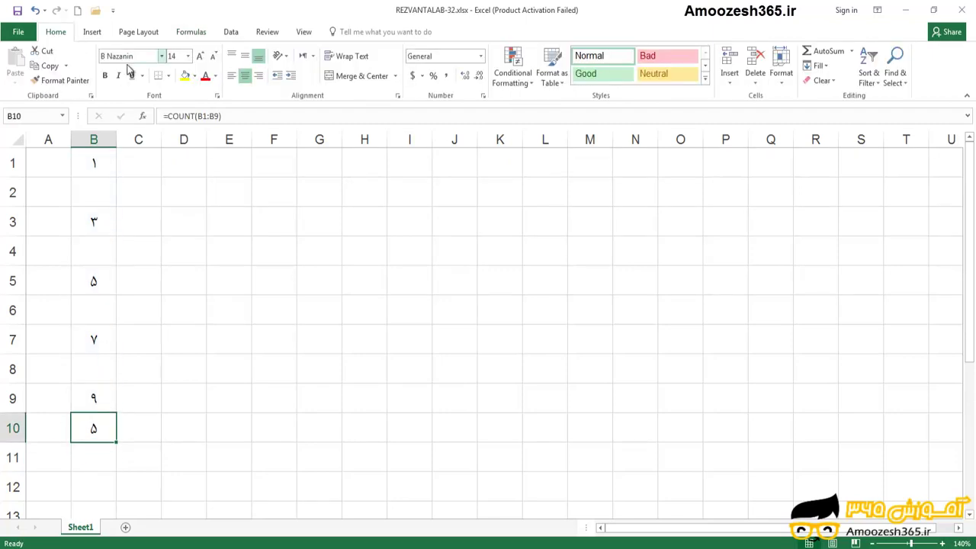
left_click(184, 77)
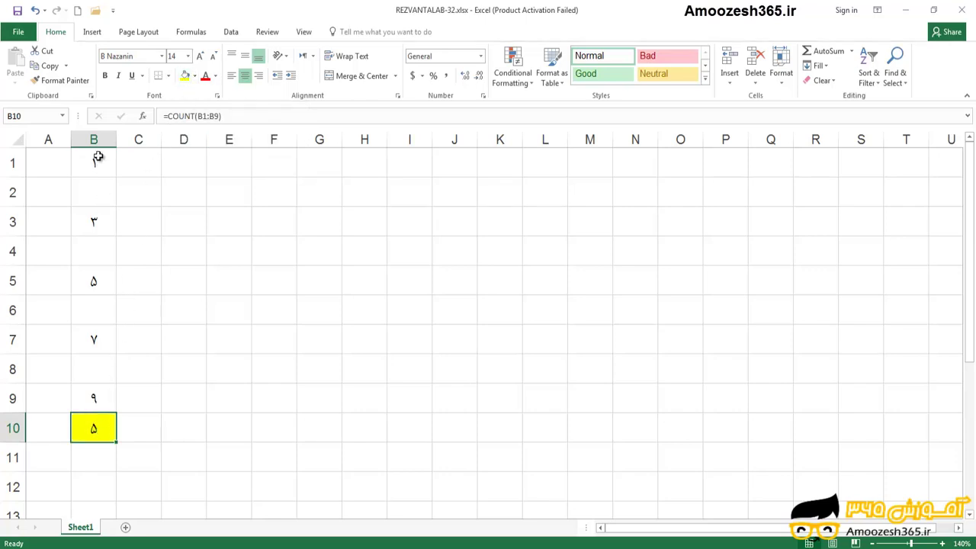
left_click_drag(98, 164, 94, 396)
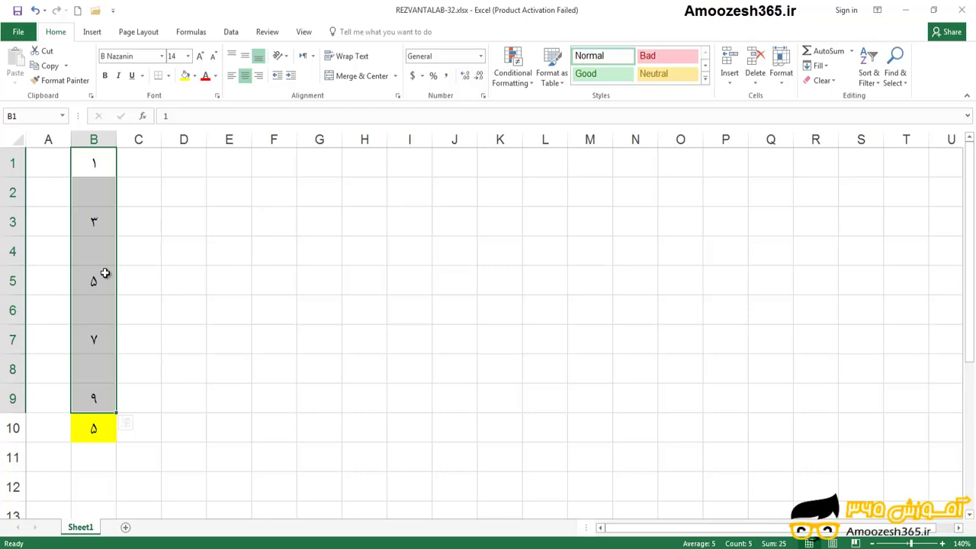
Step: Enter the date 2016/05/06 in cell B2, and undo and redo the entry once to compare the count in B10
left_click(89, 192)
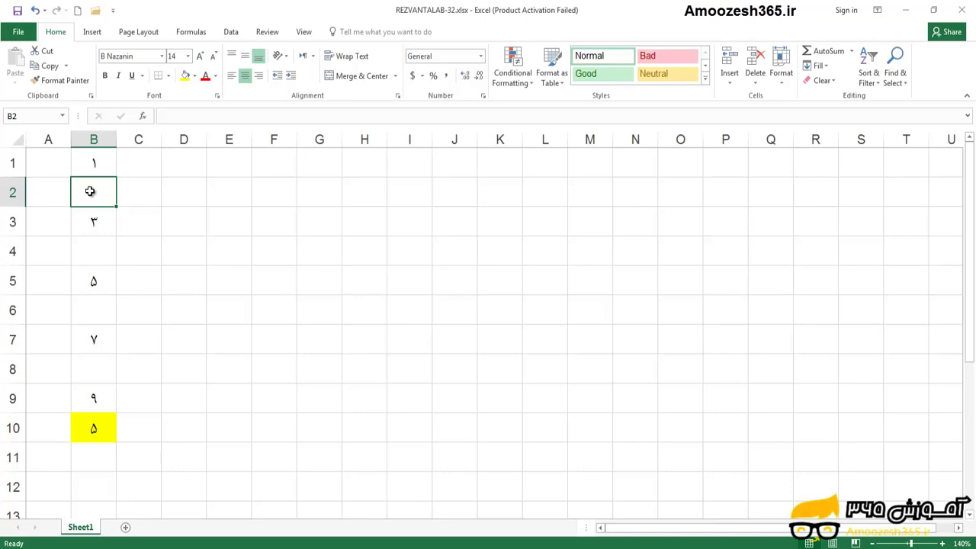
type("2016/")
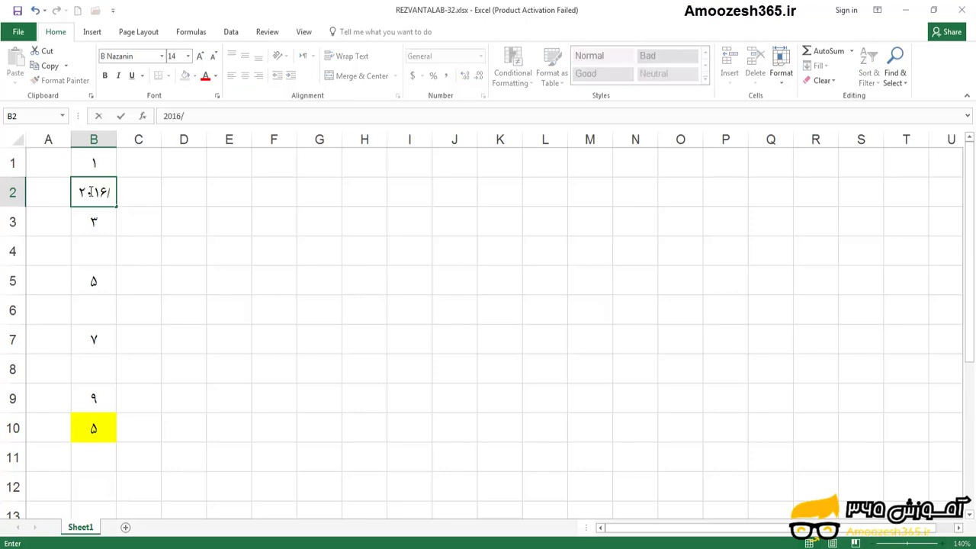
type("05/06")
key("ctrl+Return")
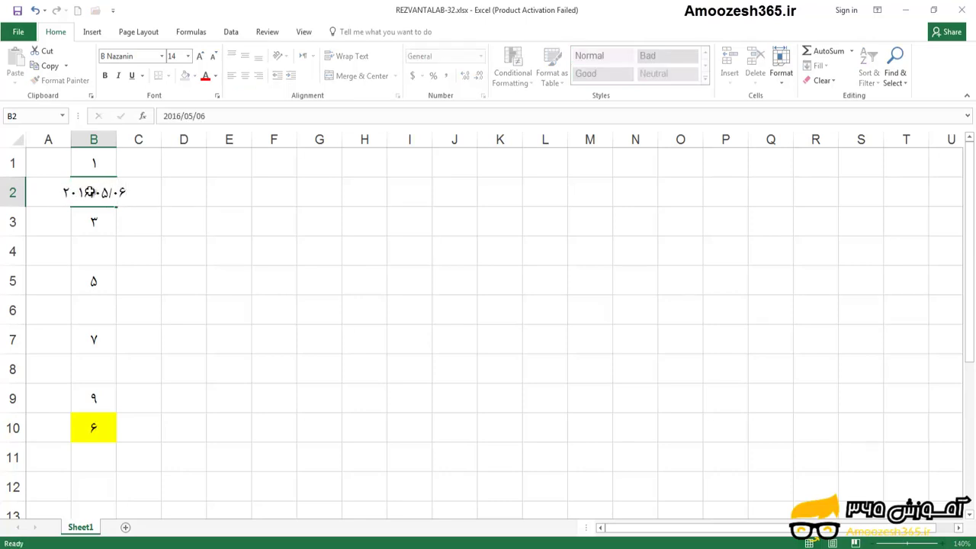
key("Return")
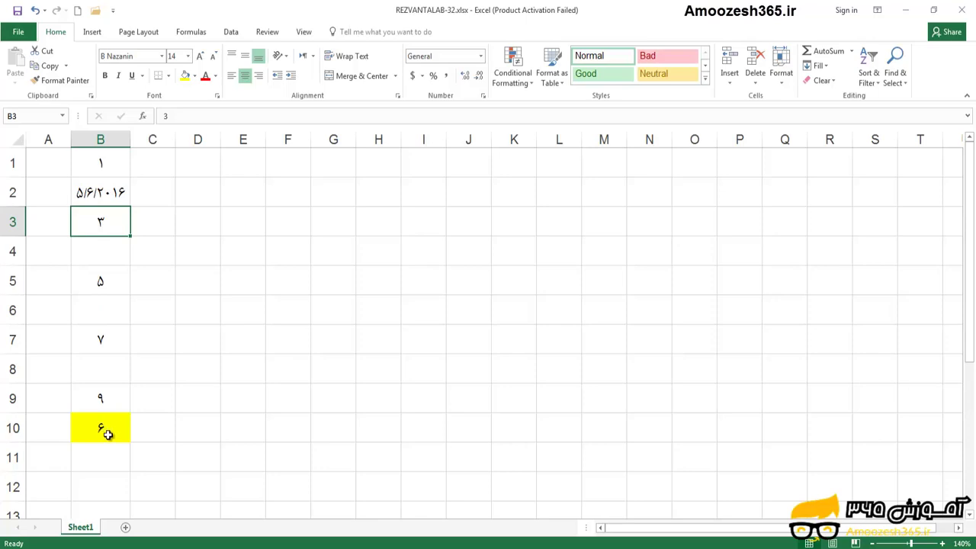
left_click(35, 10)
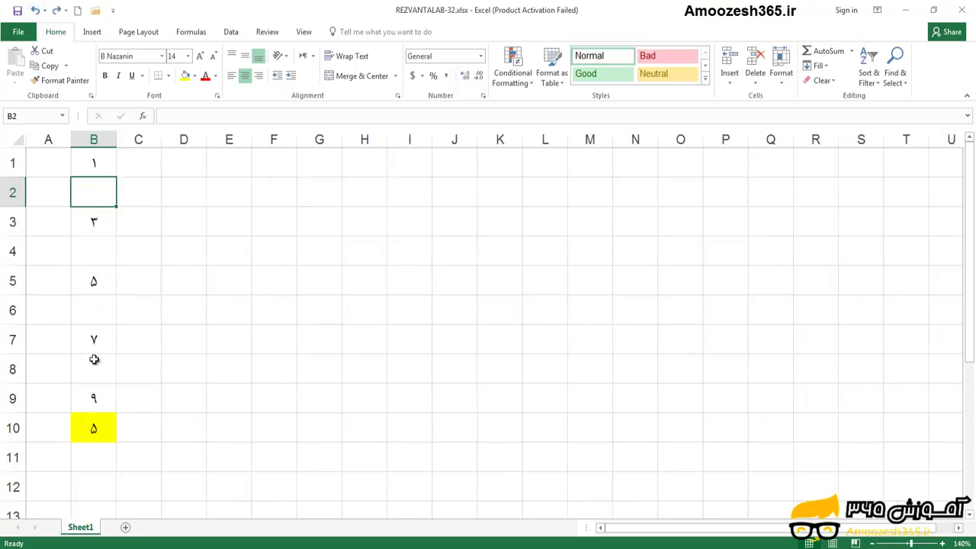
left_click(57, 11)
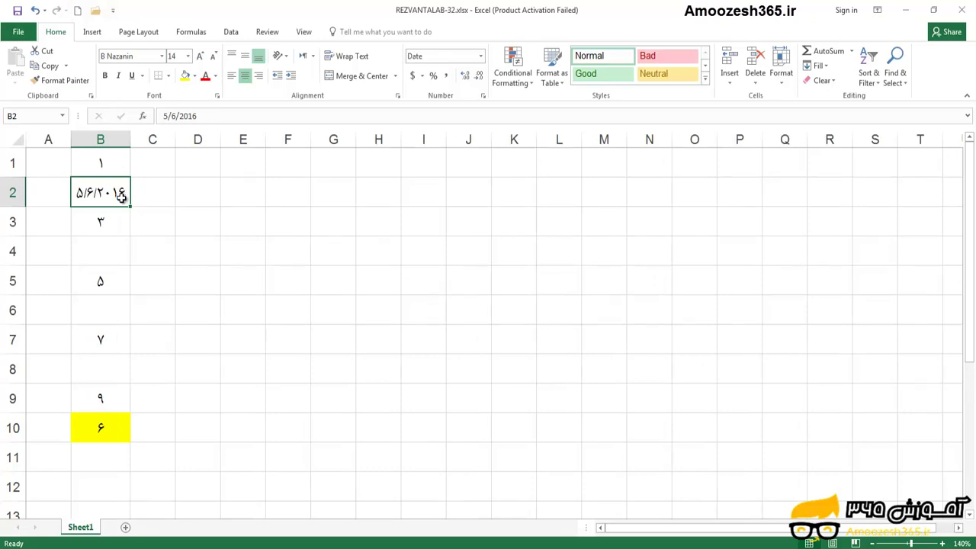
Step: Enter the date 2016/05/04 in cell B4 and check the COUNT formula in B10
left_click(107, 247)
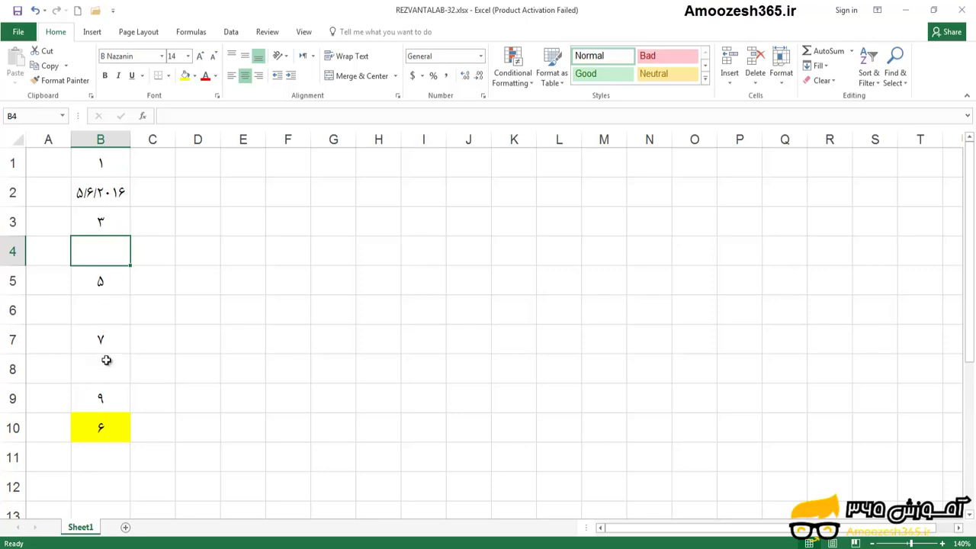
type("2016/")
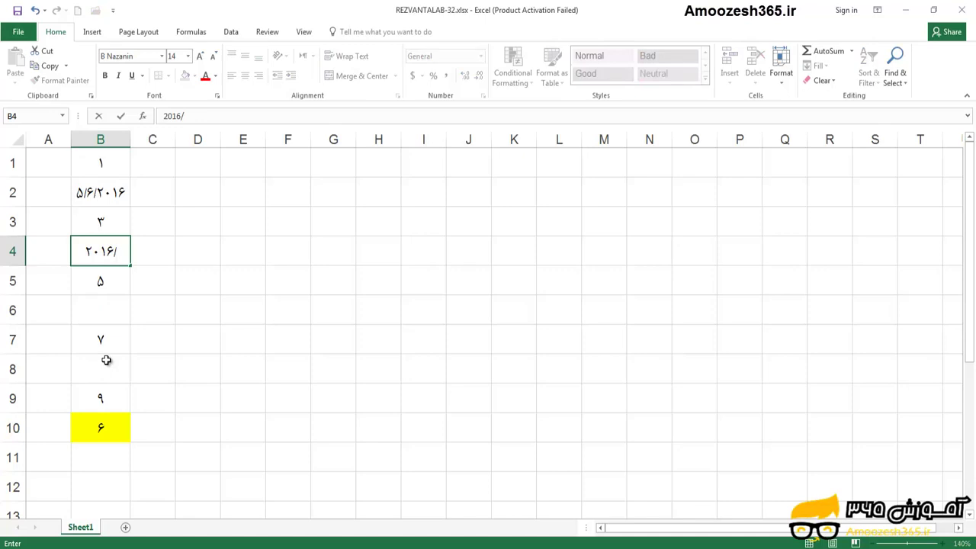
type("05/04")
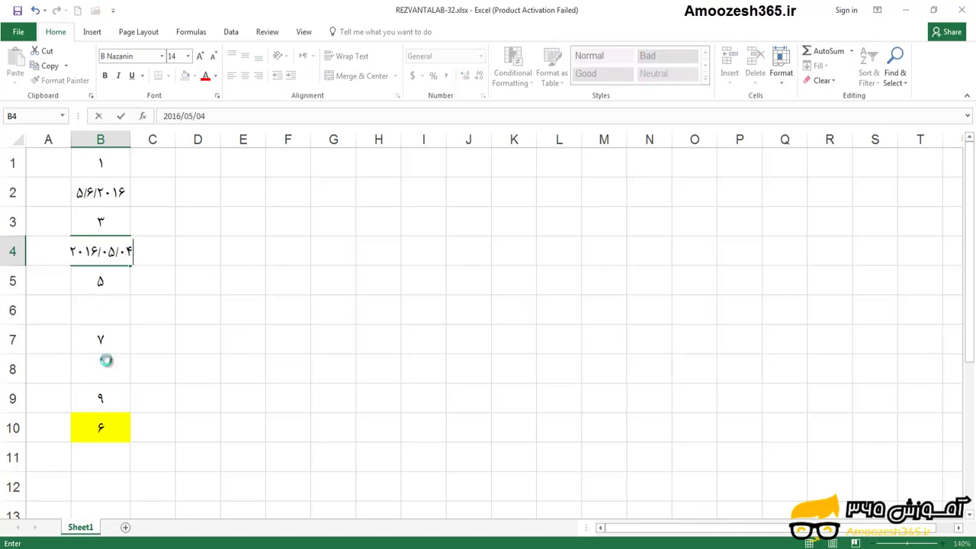
key("Return")
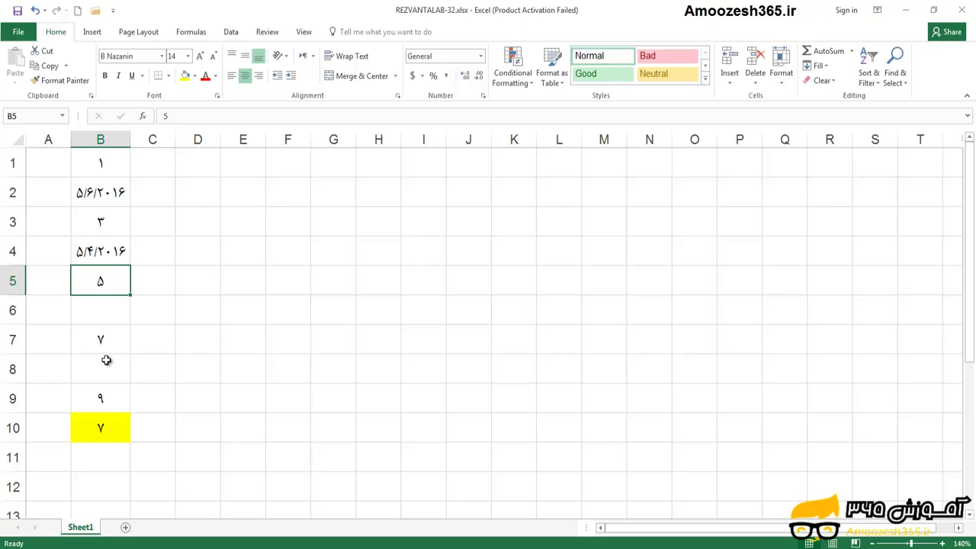
left_click(104, 430)
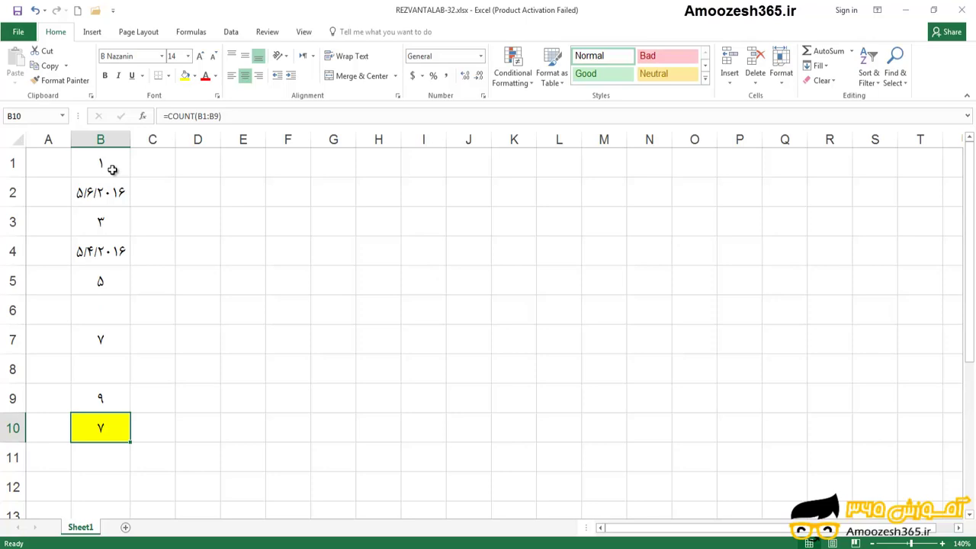
Step: Enter the division-by-zero formula =10/0 in cell B6
left_click(102, 312)
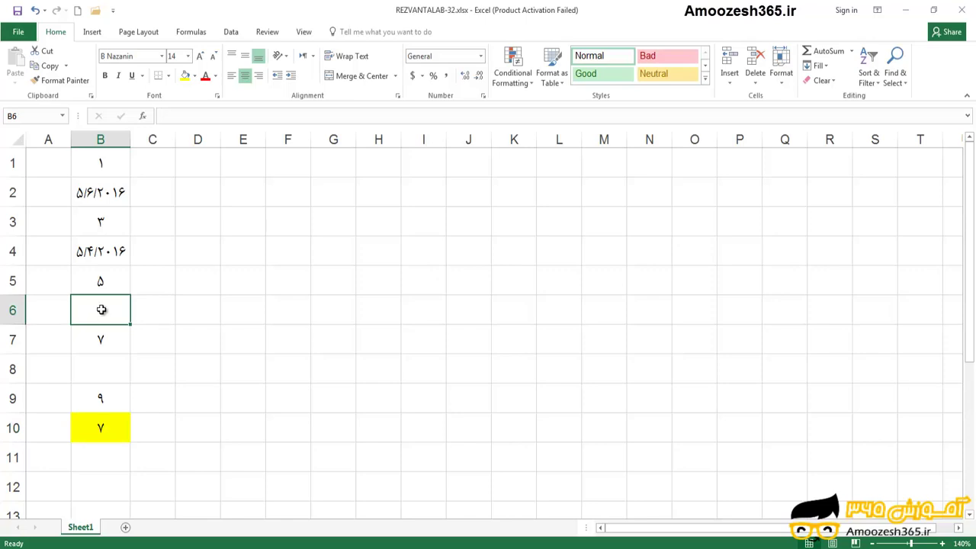
type("=")
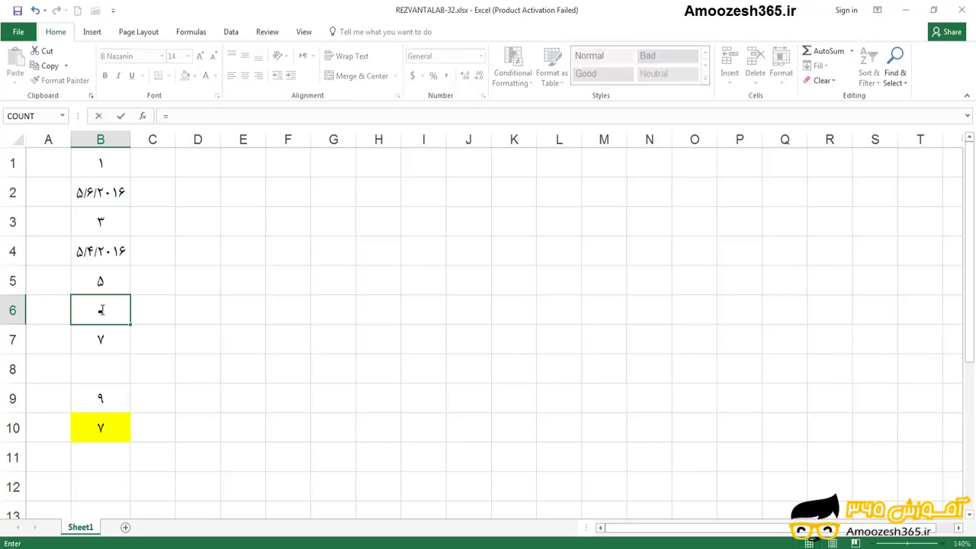
type("10/0")
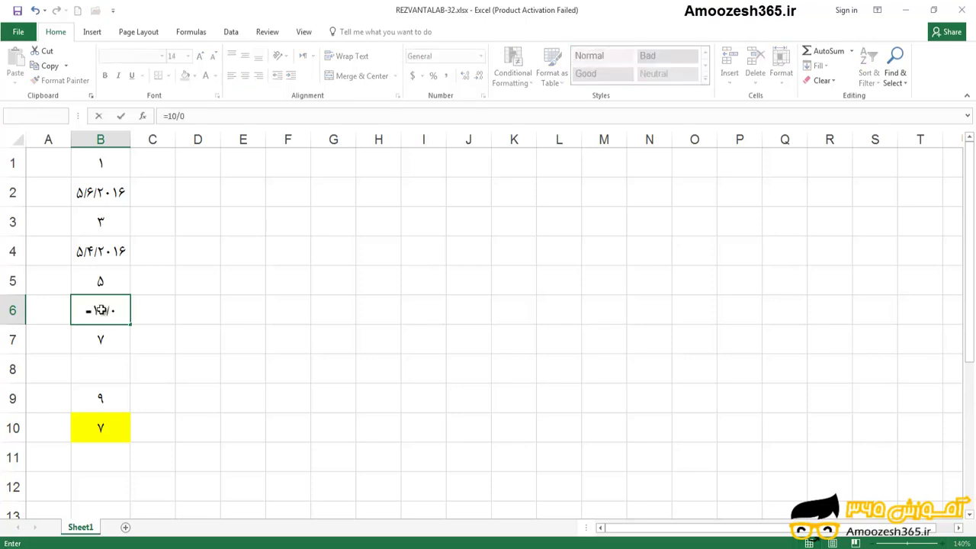
key("Return")
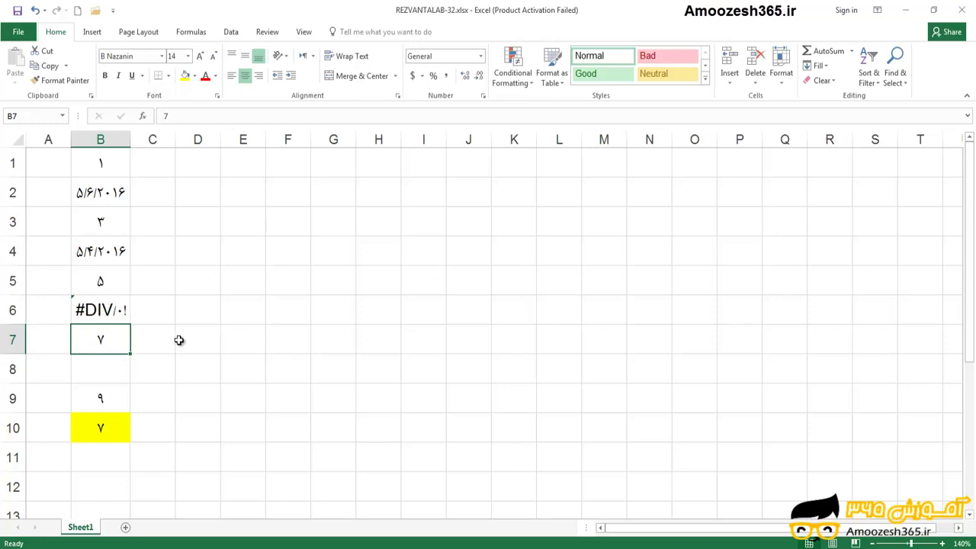